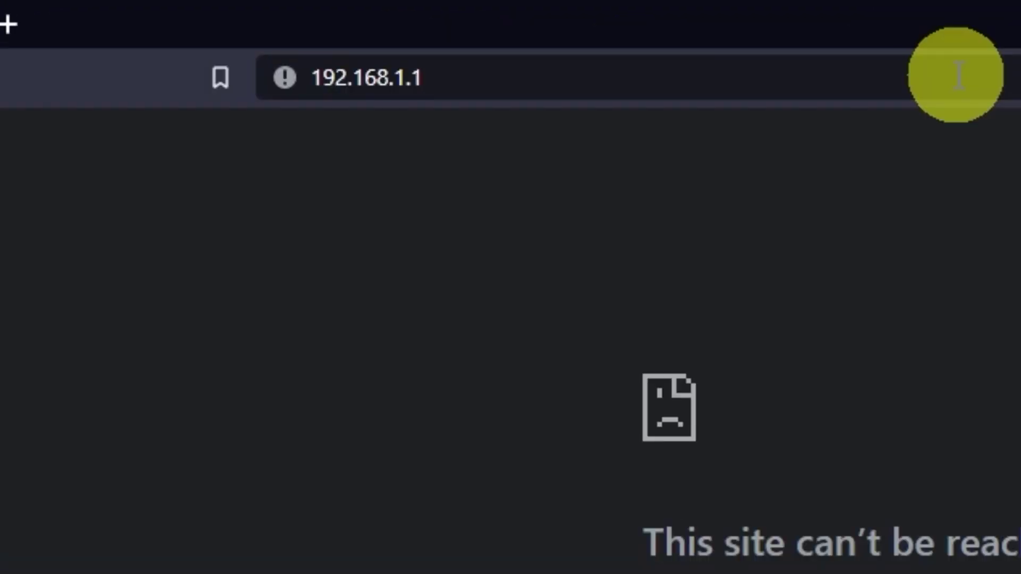
Change the browser address from 192.168.1.1 to 192.168.0.1 to reach the router login page
click(957, 74)
click(957, 75)
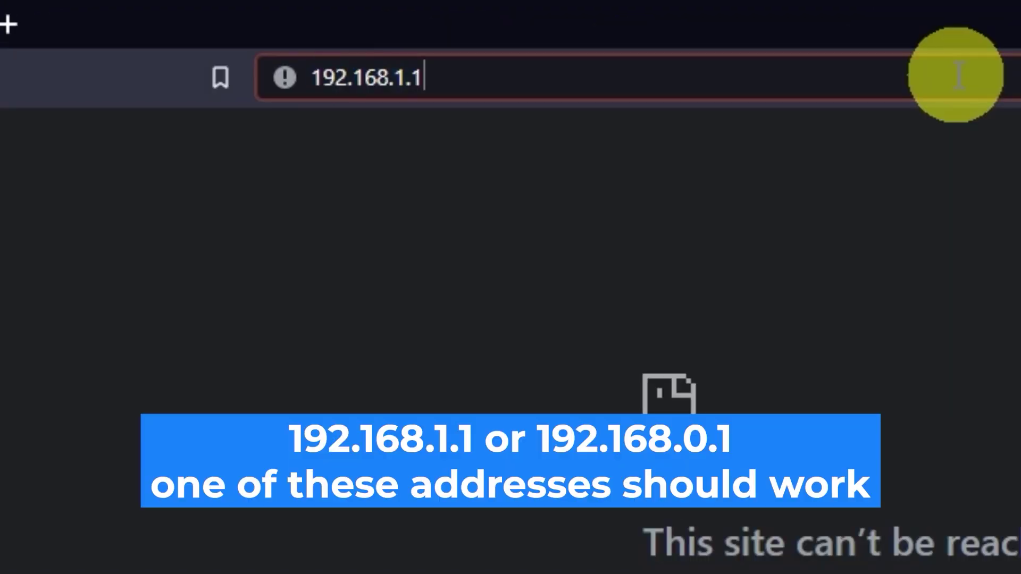
key(BackSpace)
key(BackSpace)
text(0)
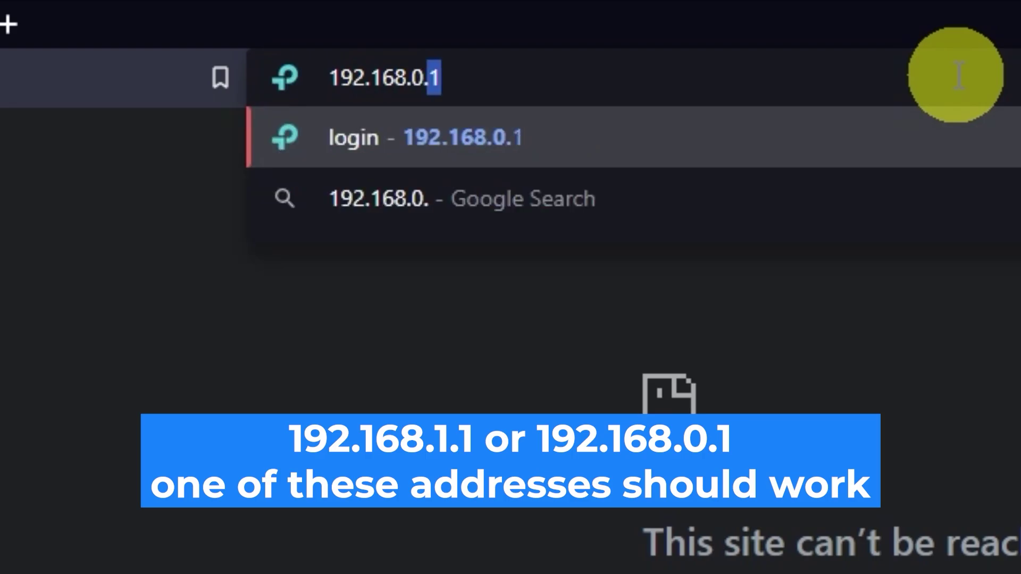
key(Return)
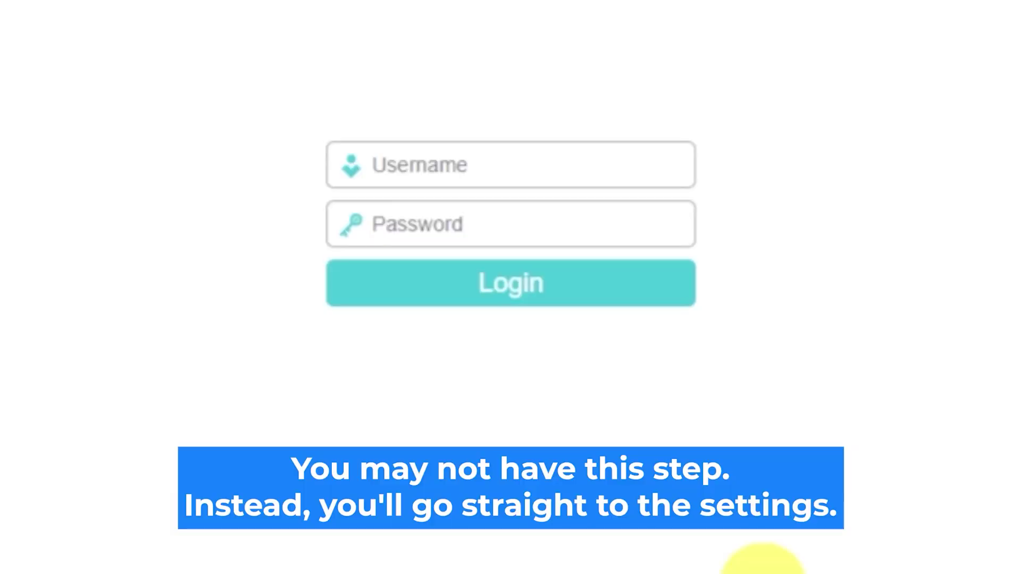
Log in with the router's default username and password, re-entering the password after the first attempt
click(543, 163)
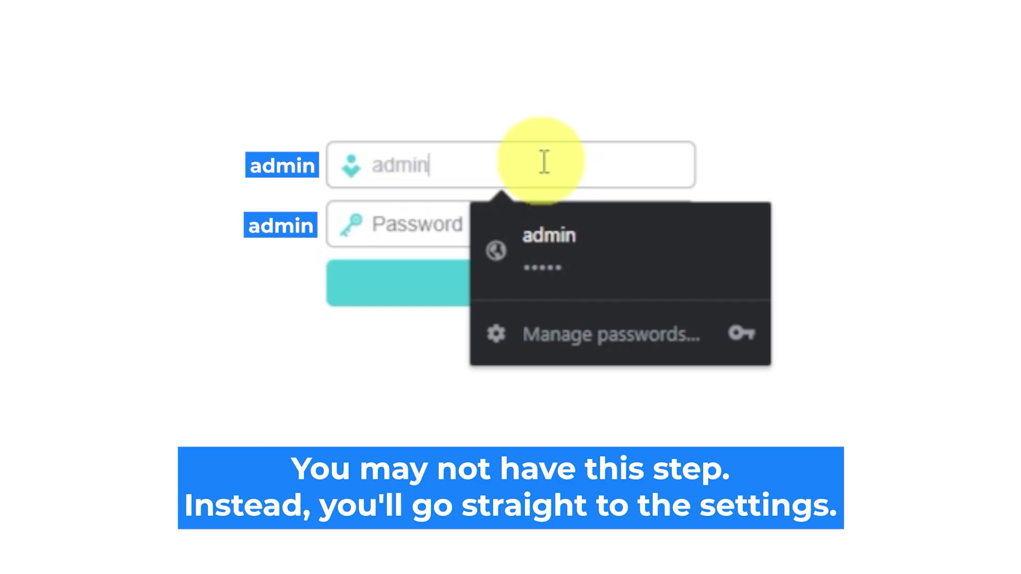
click(429, 226)
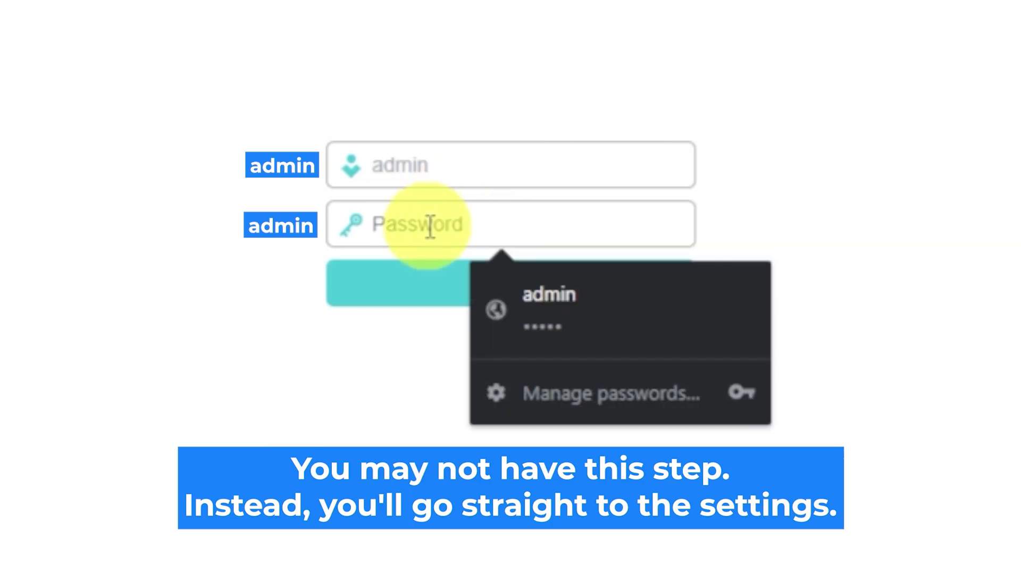
text(admin)
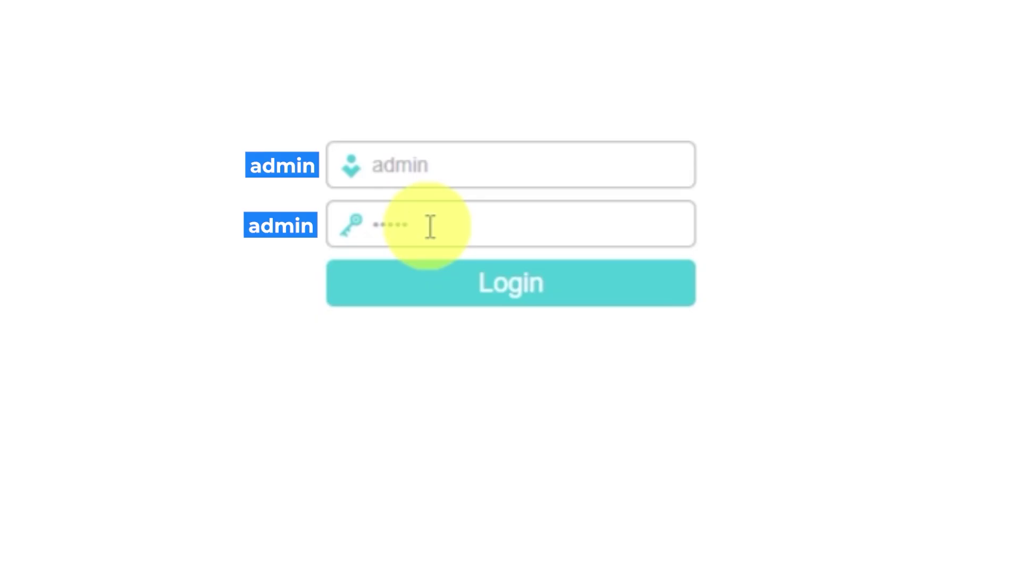
click(454, 283)
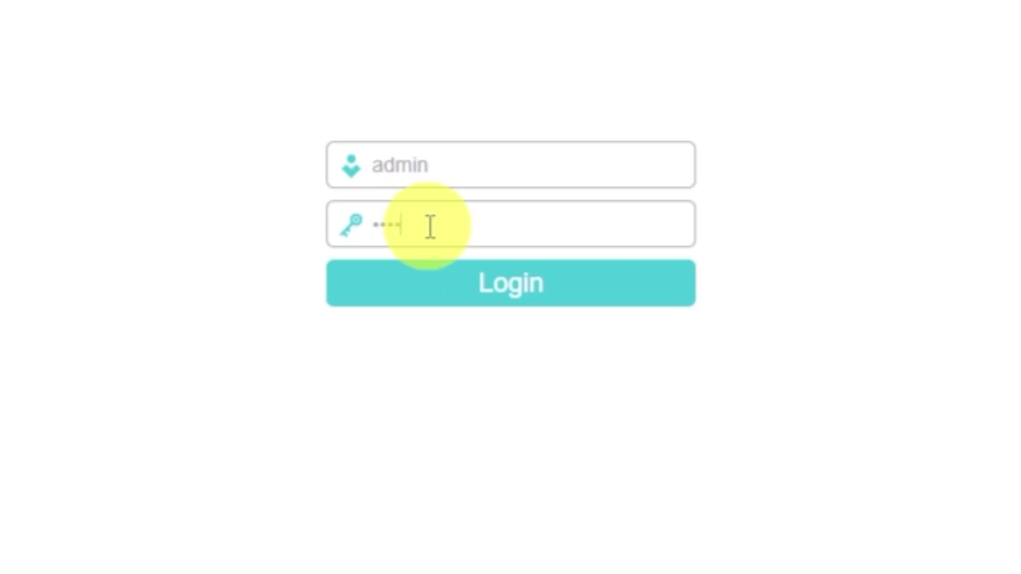
text(n)
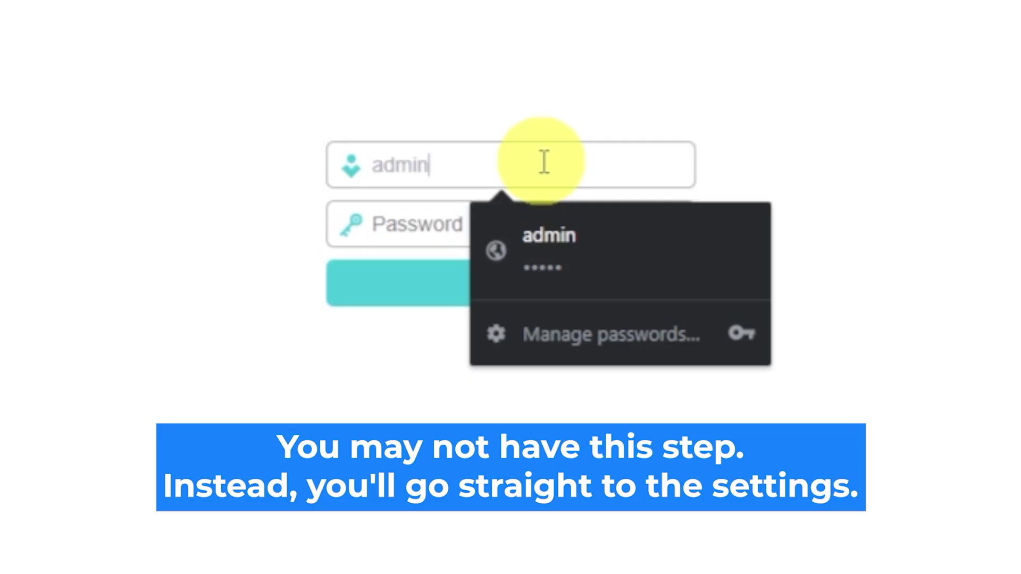
click(431, 225)
text(adm)
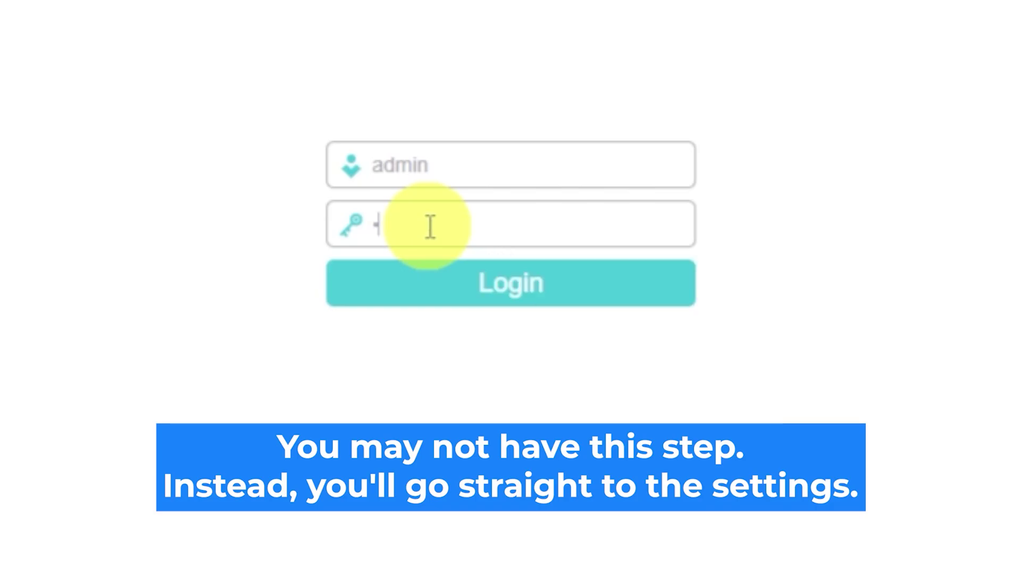
text(in)
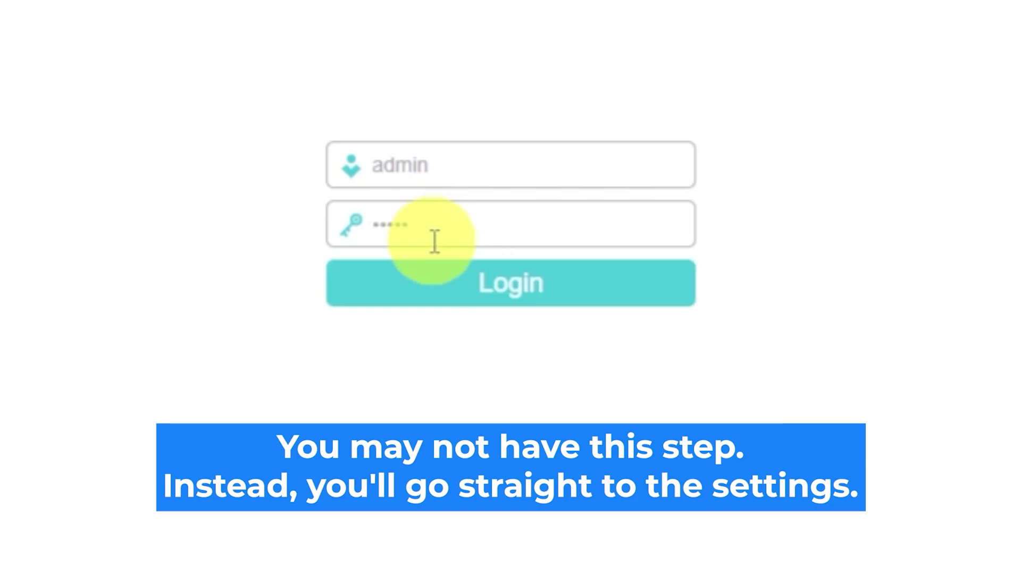
click(453, 285)
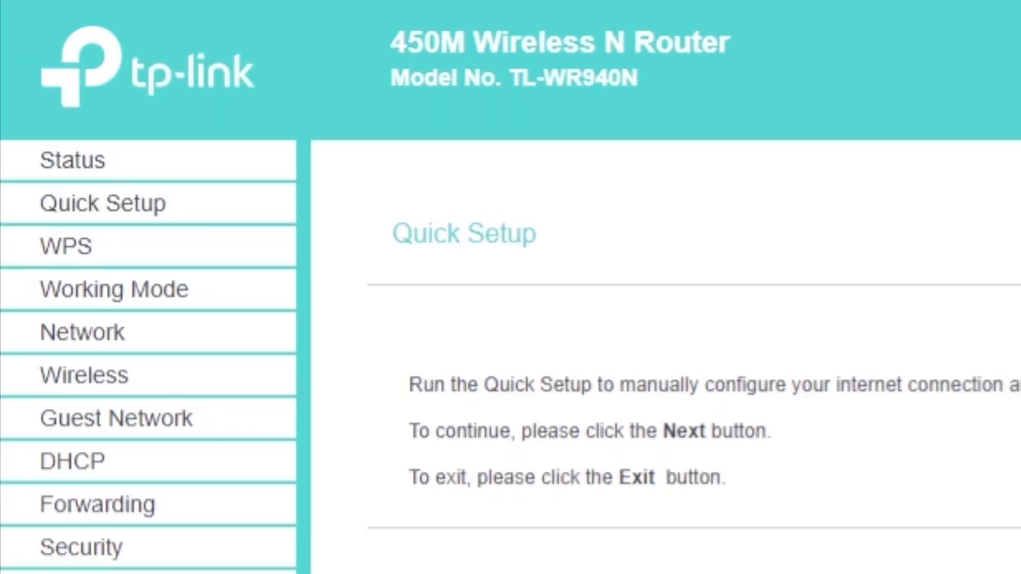
click(136, 221)
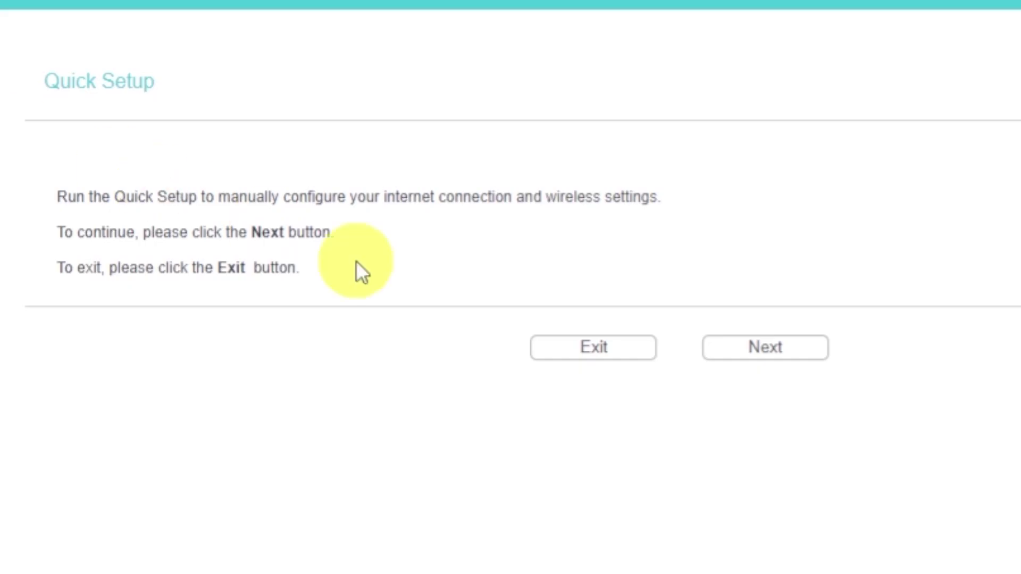
click(749, 360)
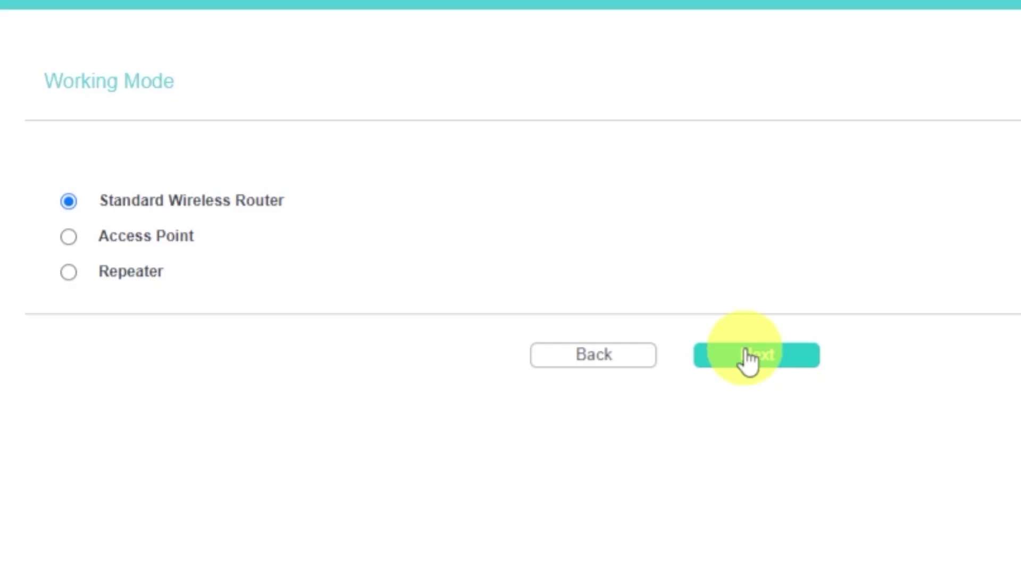
Keep Standard Wireless Router mode and choose Dynamic IP as the internet connection type
click(64, 203)
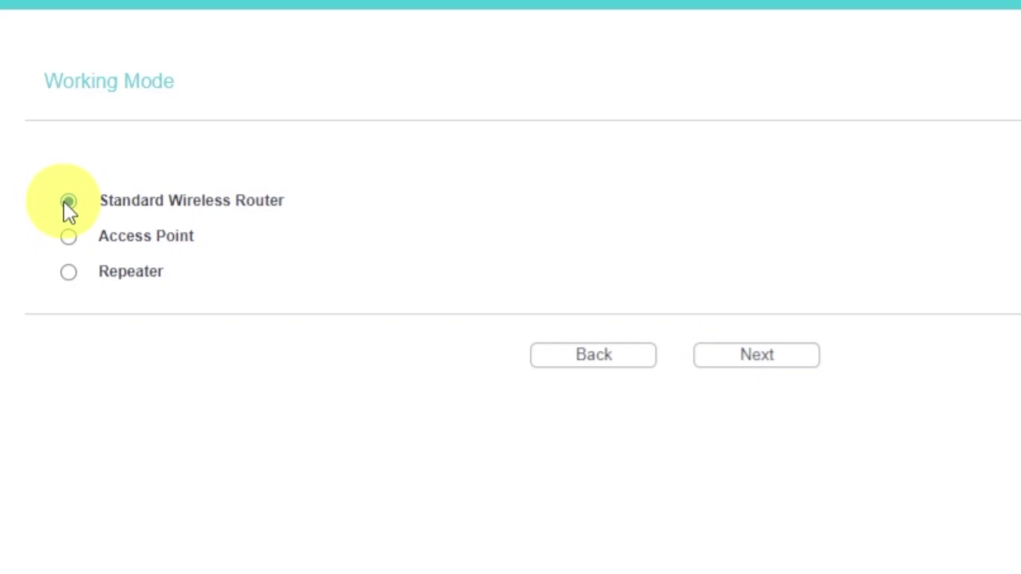
click(772, 358)
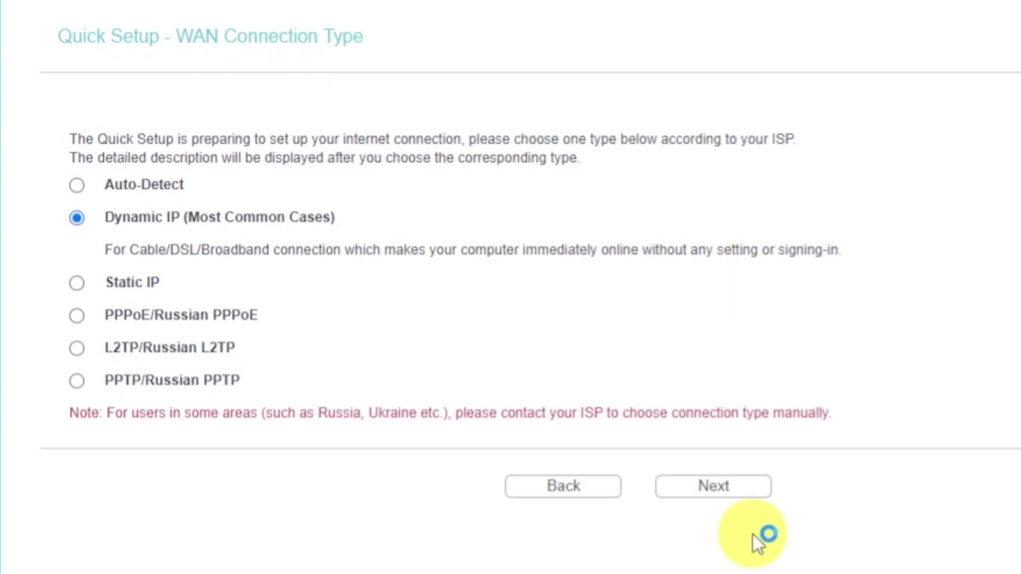
click(76, 218)
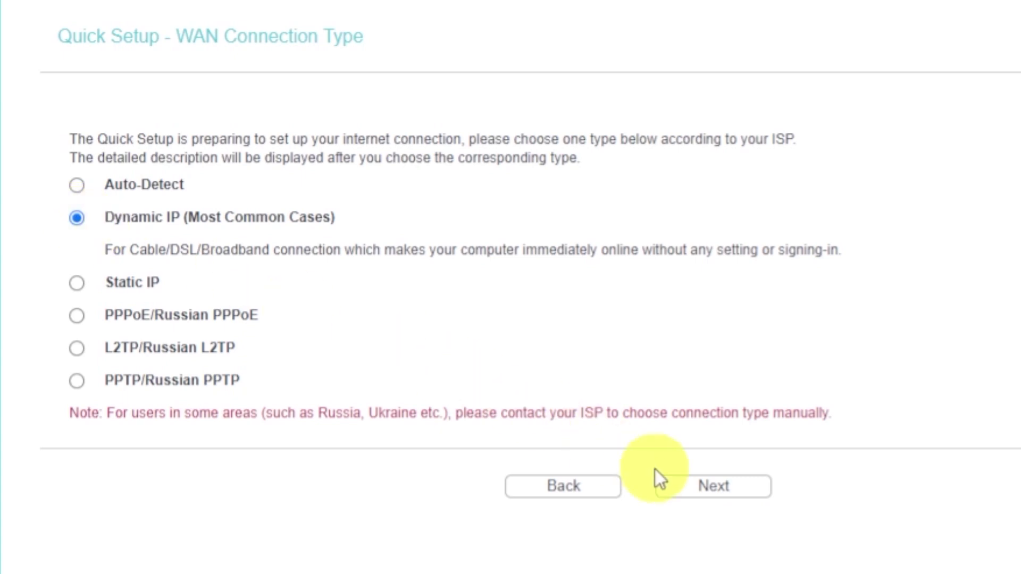
click(689, 487)
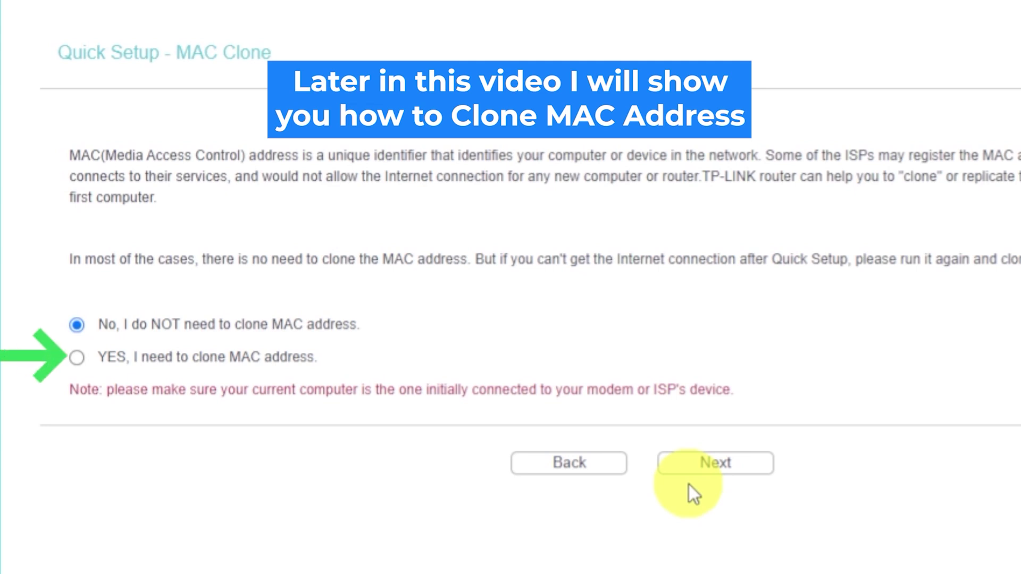
Skip MAC cloning and keep Wi-Fi TP-LINK_0919 enabled with WPA/WPA2-PSK and its existing password
click(694, 470)
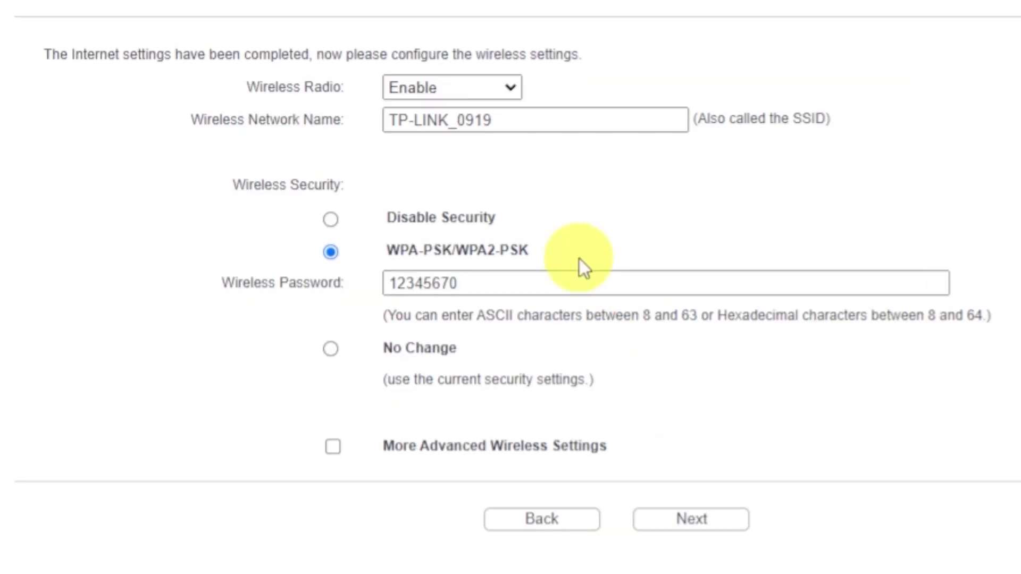
click(505, 88)
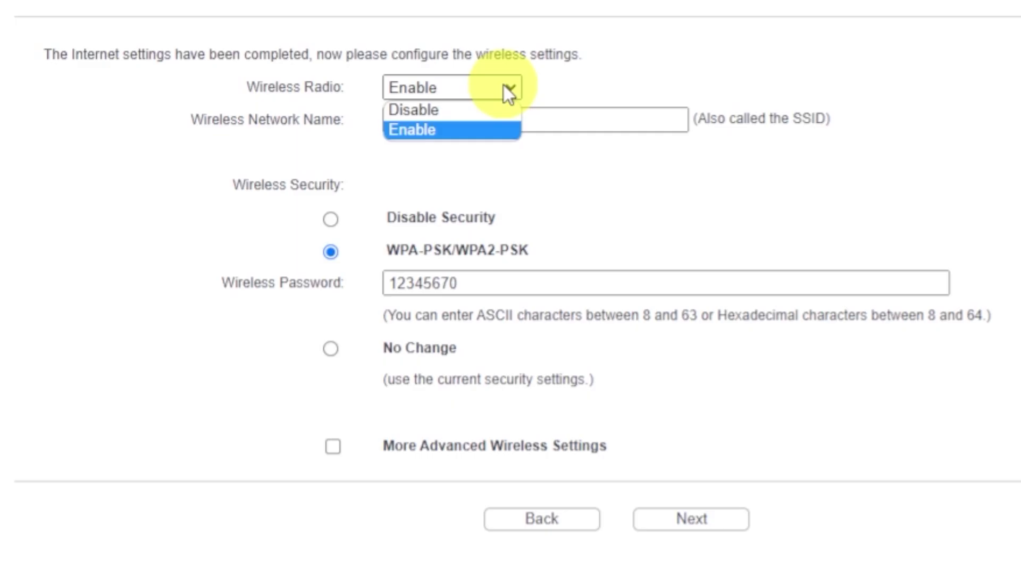
click(421, 129)
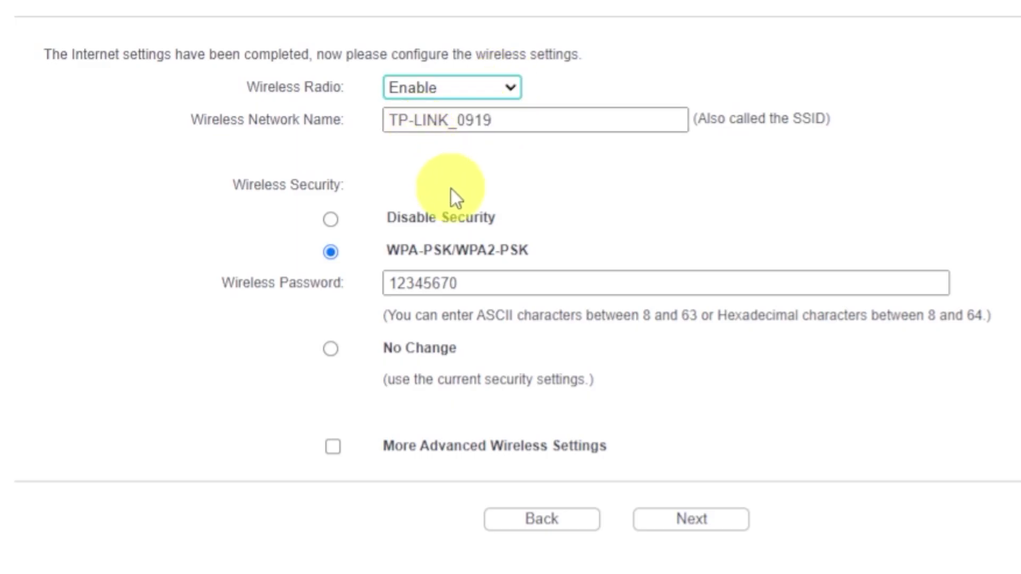
click(540, 120)
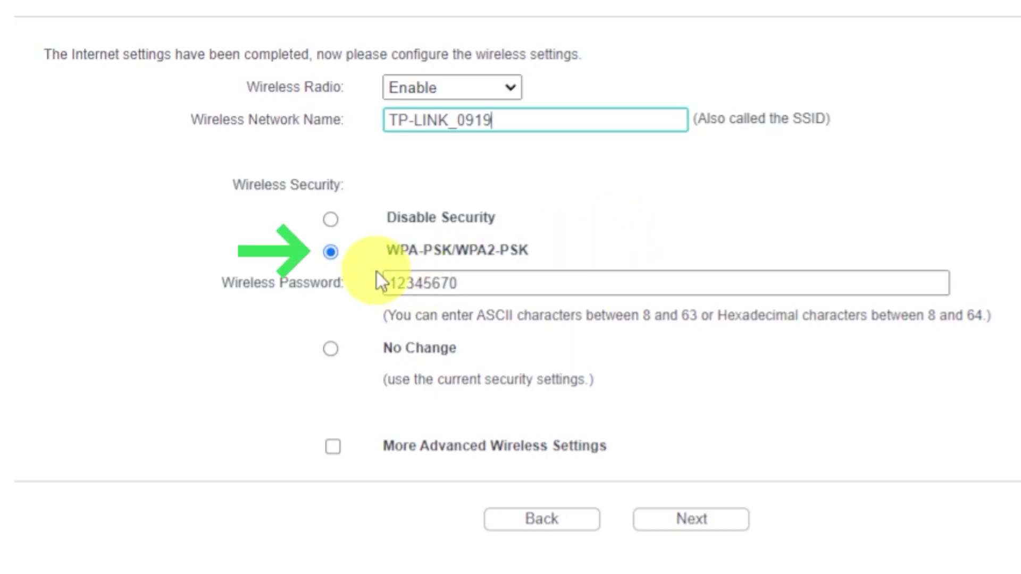
click(332, 254)
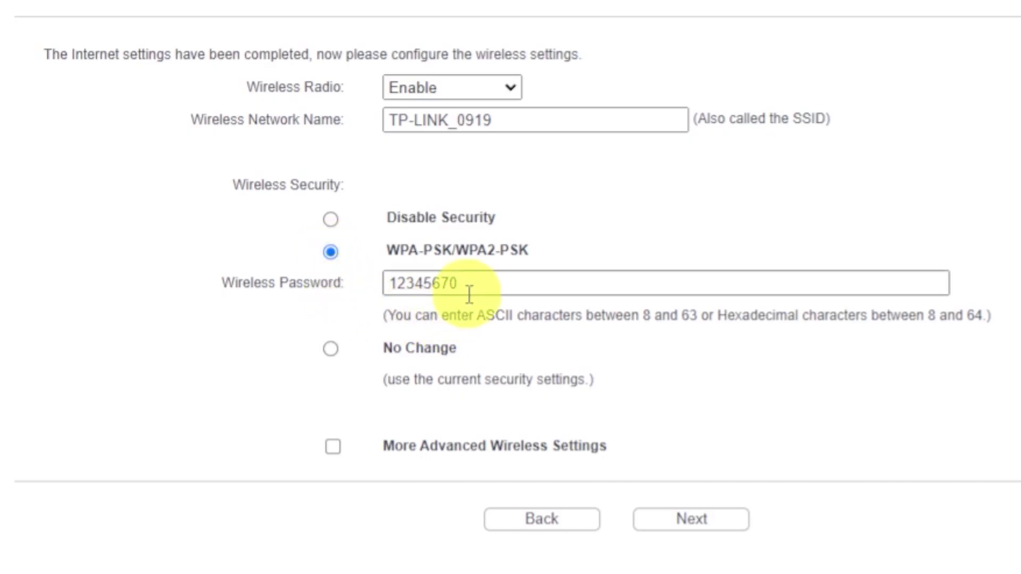
drag(475, 285, 380, 285)
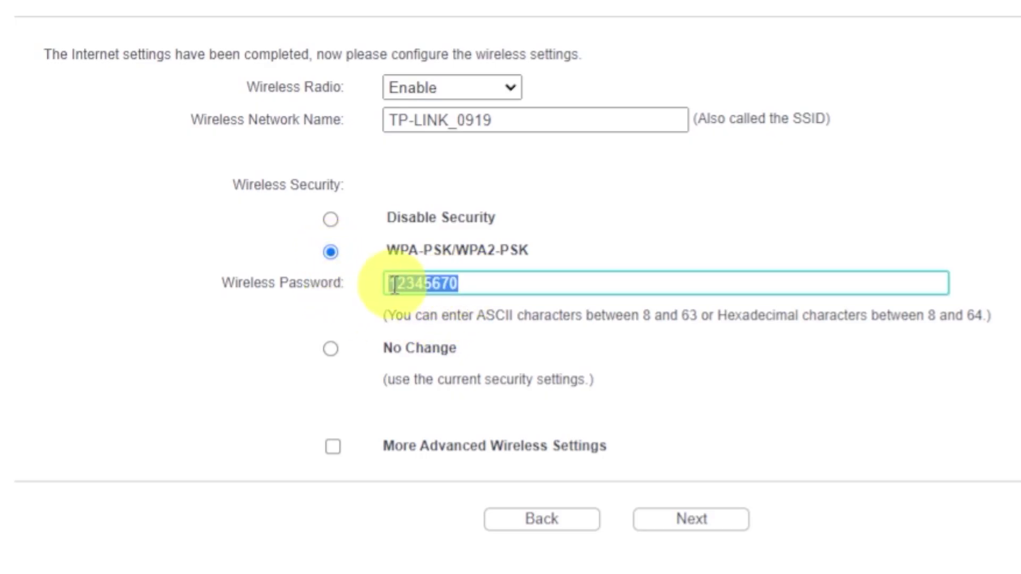
click(556, 289)
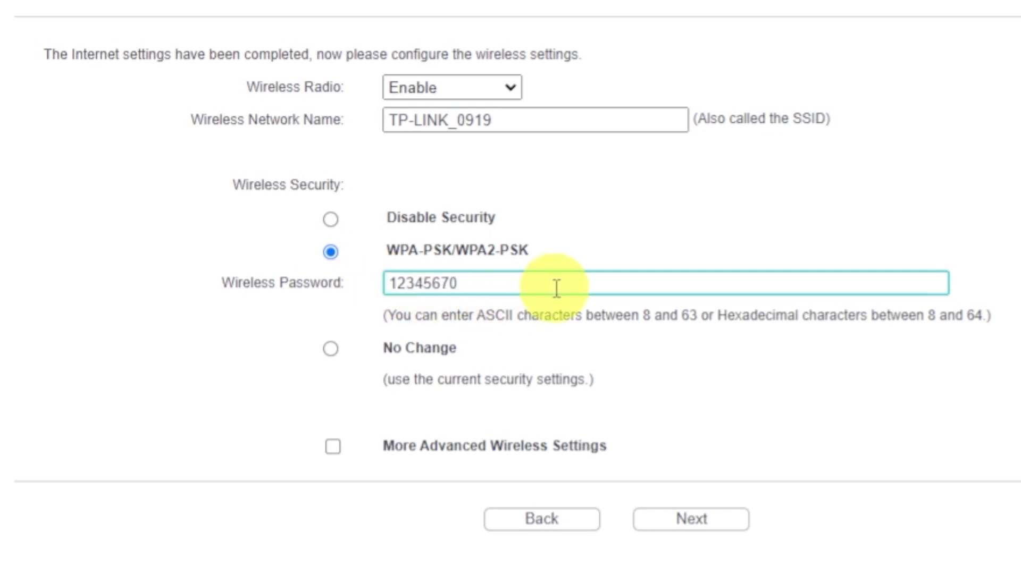
click(680, 520)
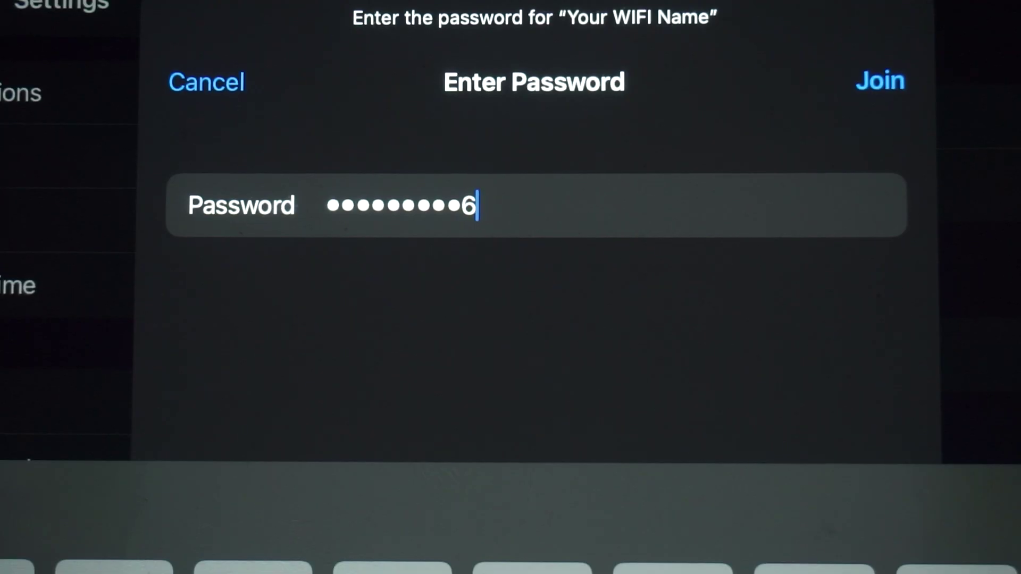
Join the 'Your WIFI Name' network with the entered password
key(Return)
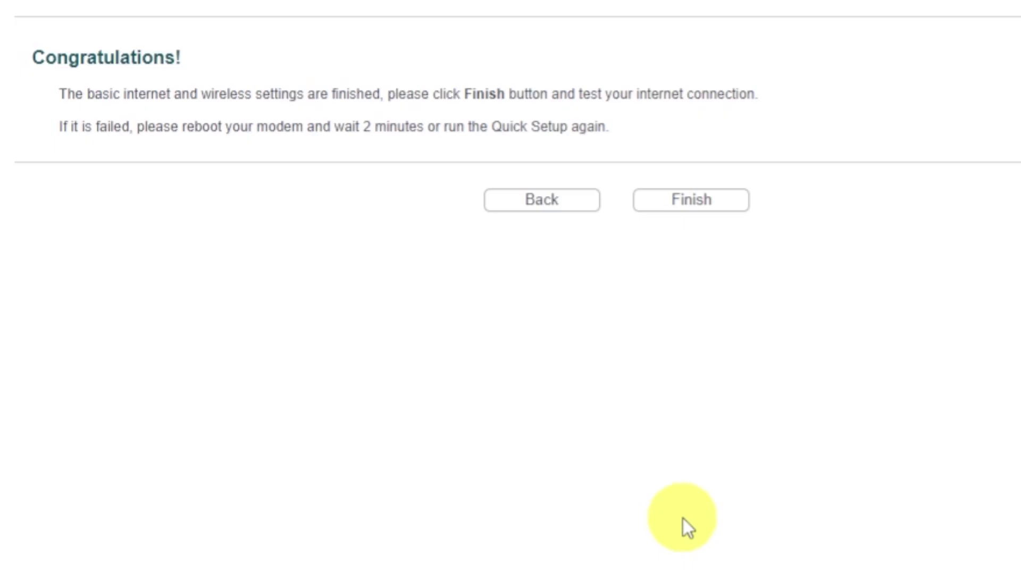
Finish Quick Setup on the Congratulations page, then enter the text 'dfdfdfdf'
click(668, 206)
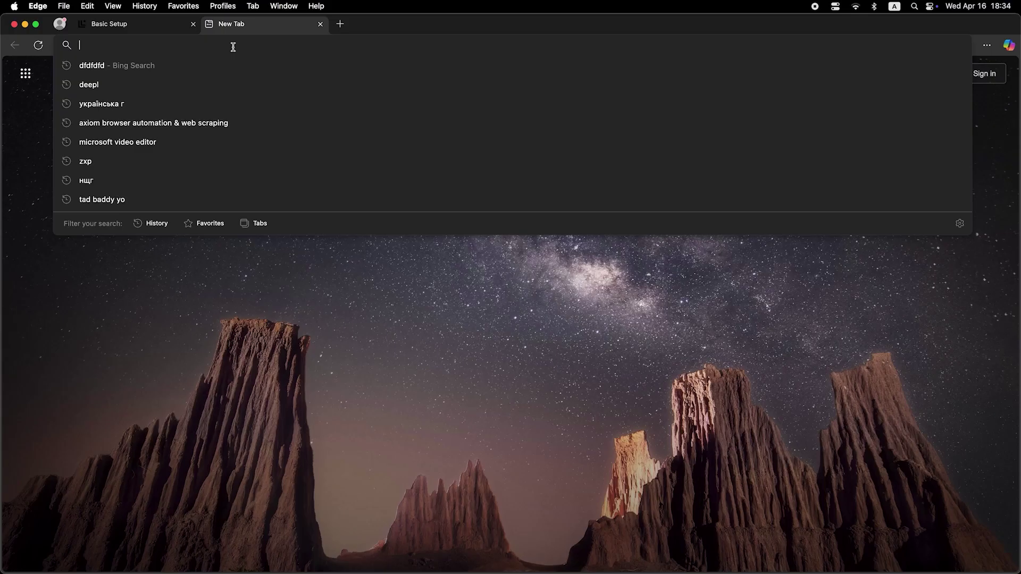
text(dfdfdfdf)
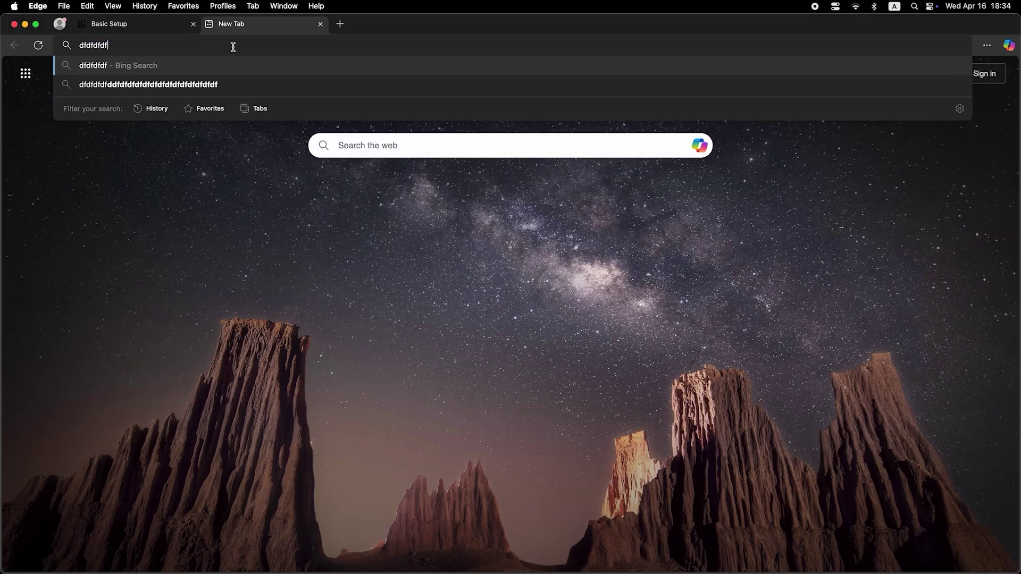
key(Return)
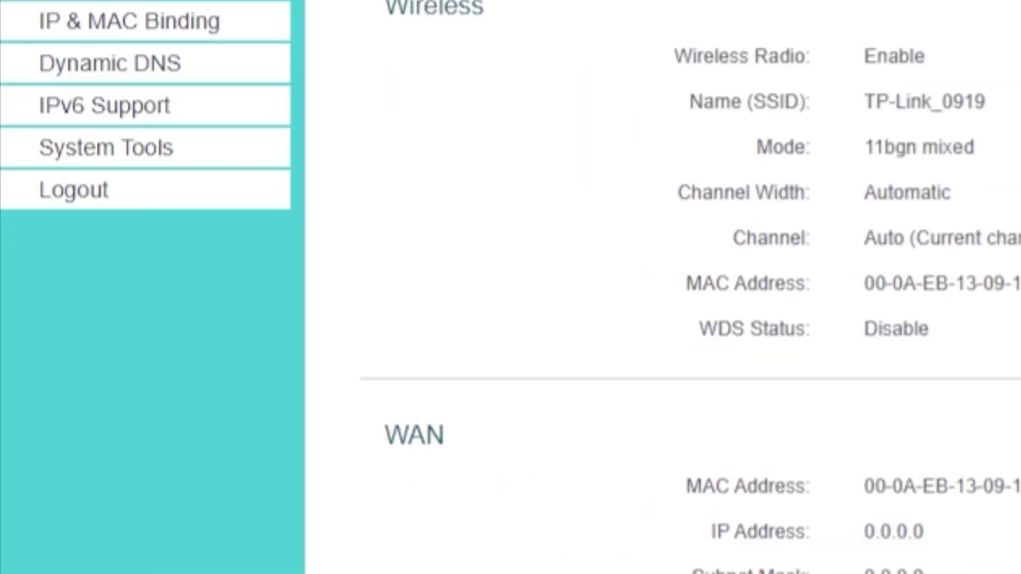
Restart the router using the Reboot button under System Tools > Reboot
click(187, 160)
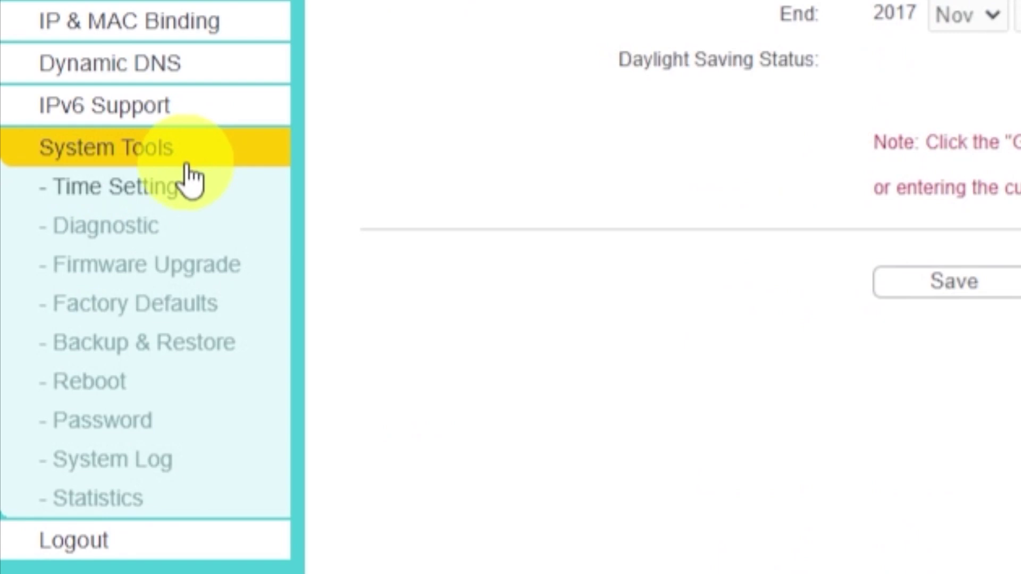
click(127, 387)
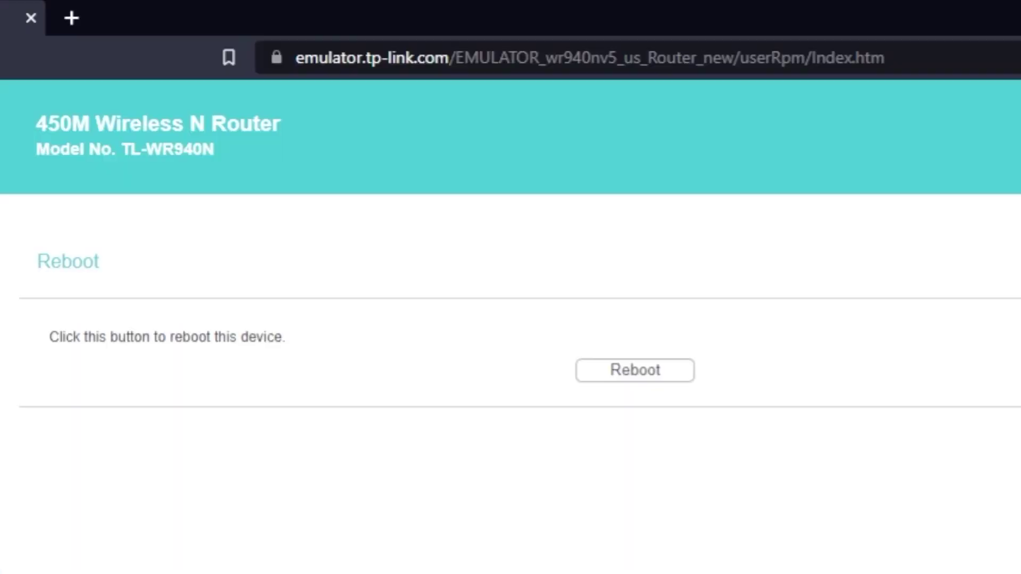
click(624, 377)
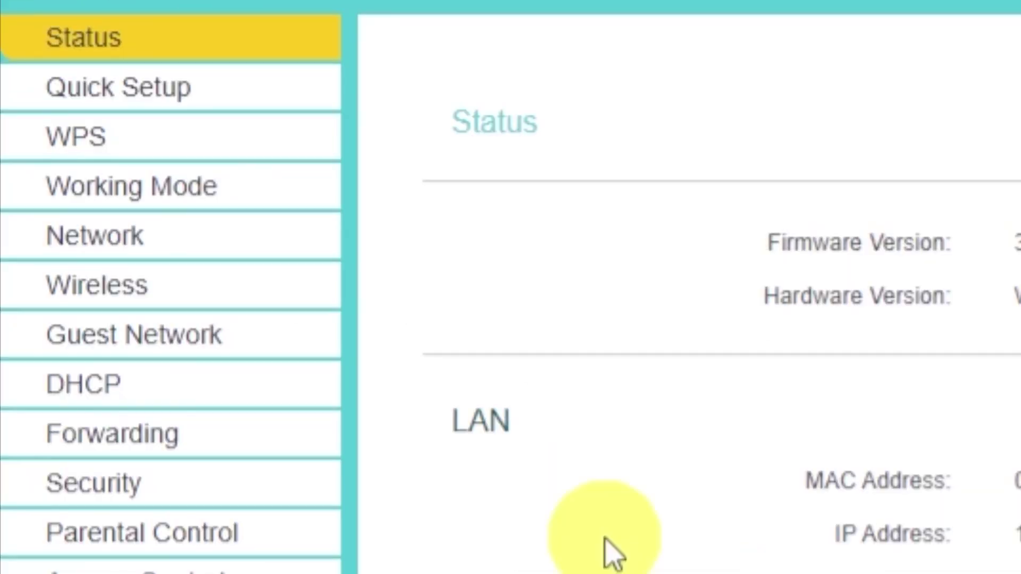
Clone the PC's MAC address C8-60-00-C5-62-F3 to the WAN port under Network > MAC Clone
click(119, 250)
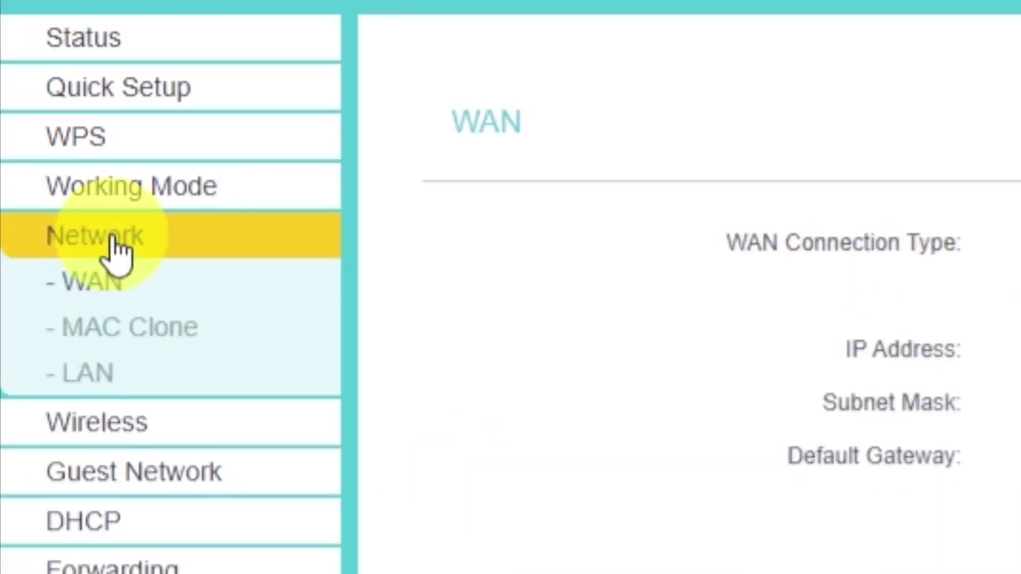
click(183, 341)
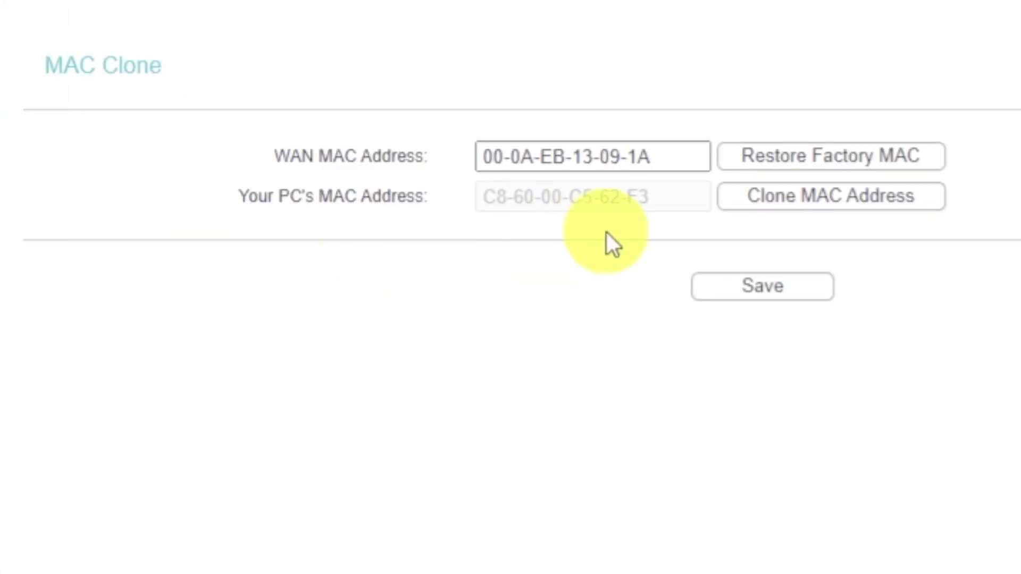
click(776, 208)
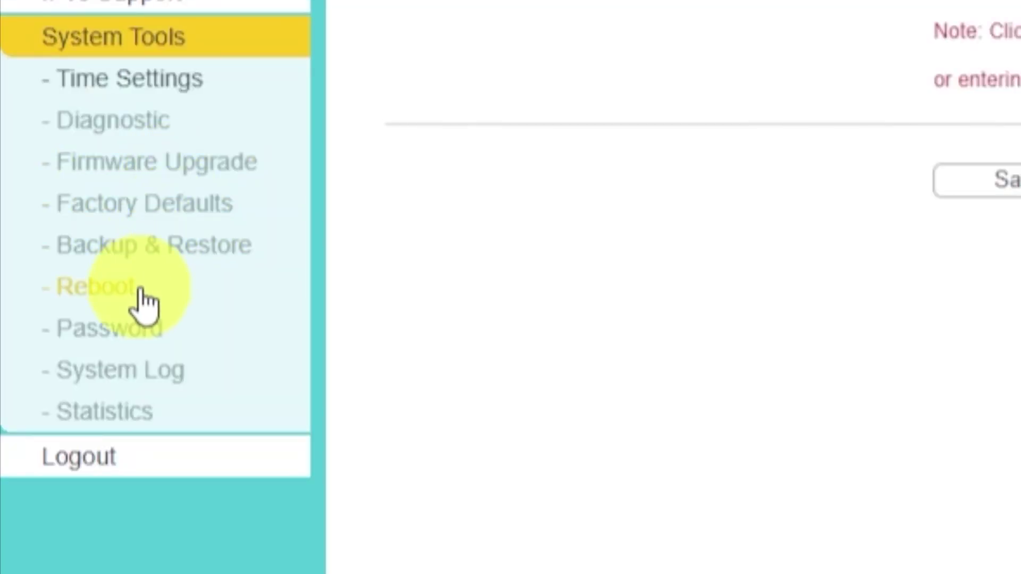
Reboot the router from System Tools > Reboot, confirming with OK, then search for 'dfdfdfdf'
click(109, 295)
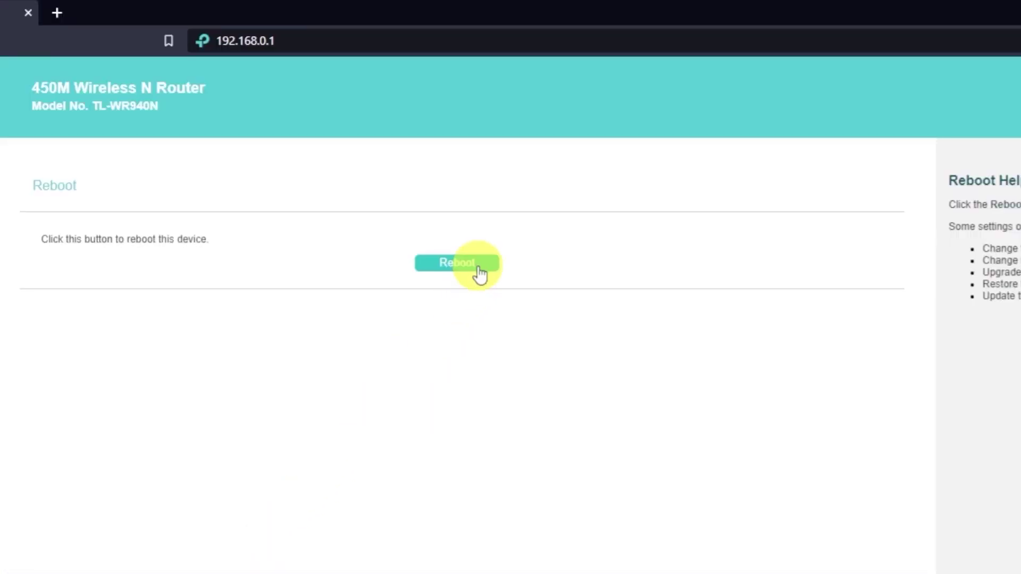
click(475, 266)
click(727, 138)
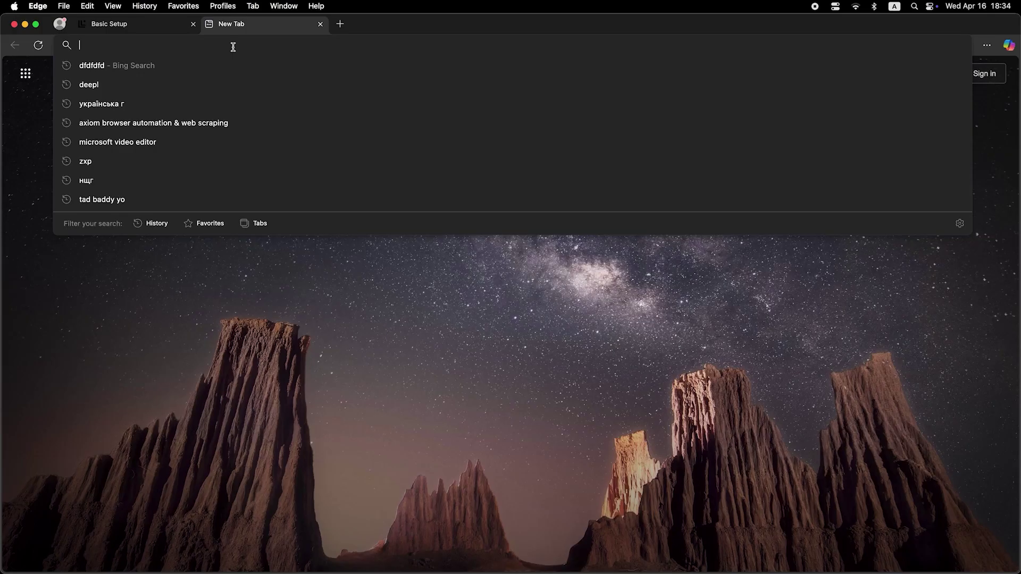
text(dfdfdfdf)
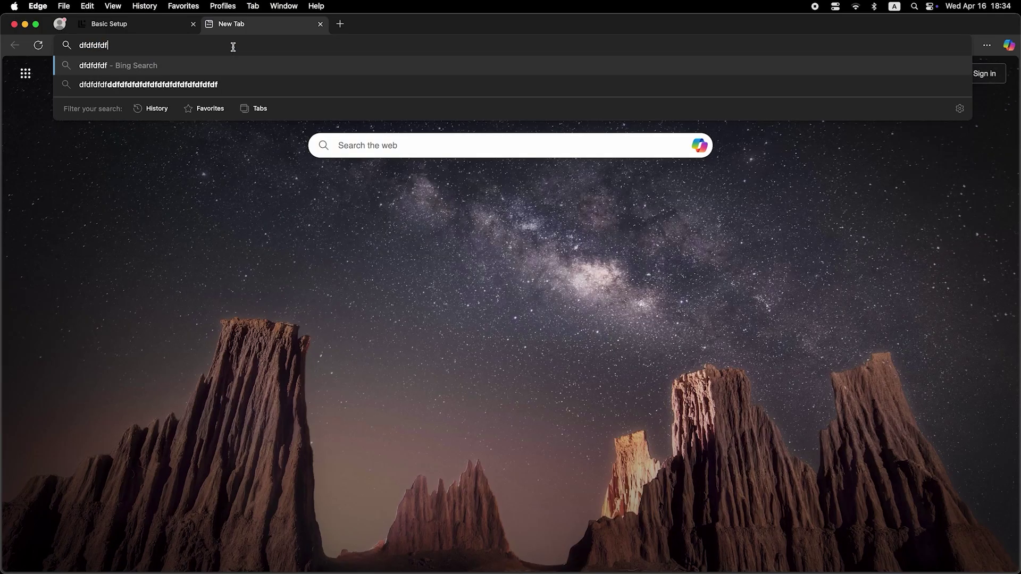
key(Return)
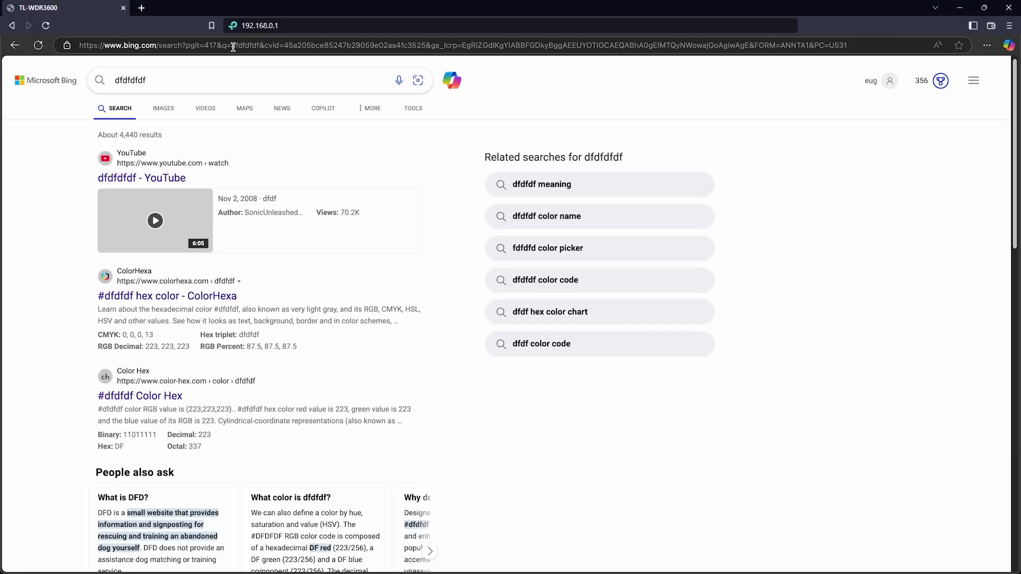